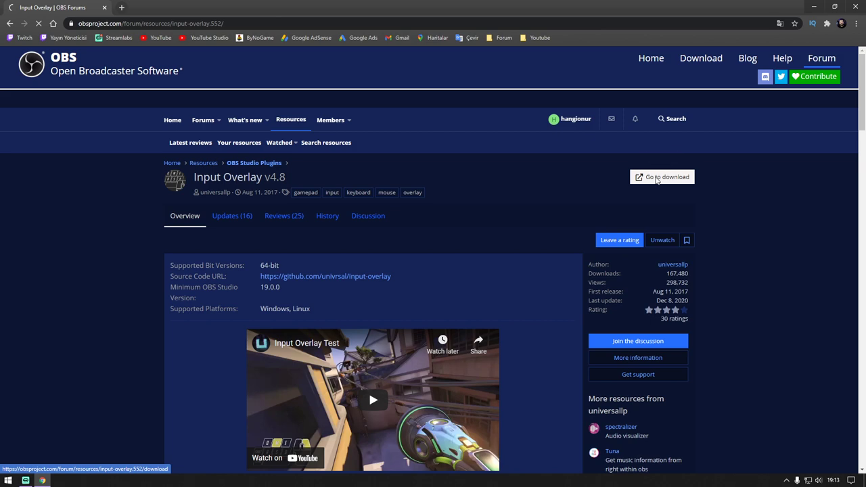
Step: Download input-overlay.v4.8b.win32.64.zip from the release assets and extract the archive on the desktop into a folder of its own name
scroll(539, 255, "down", 3)
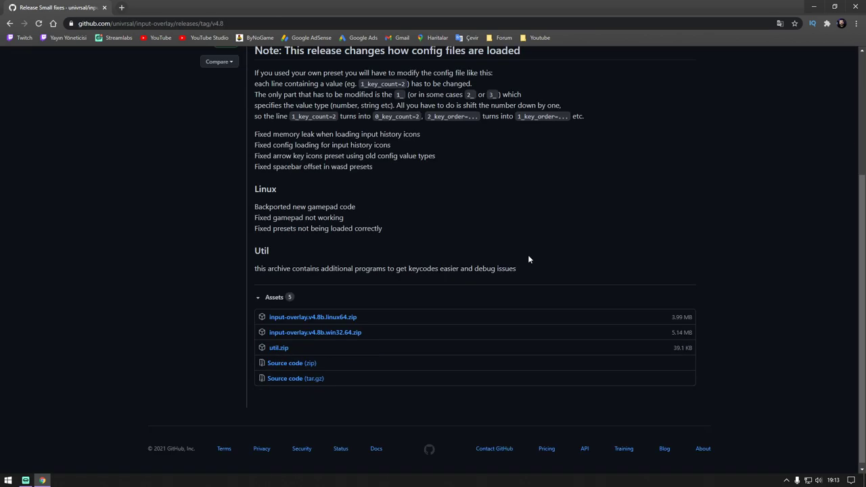
left_click(349, 333)
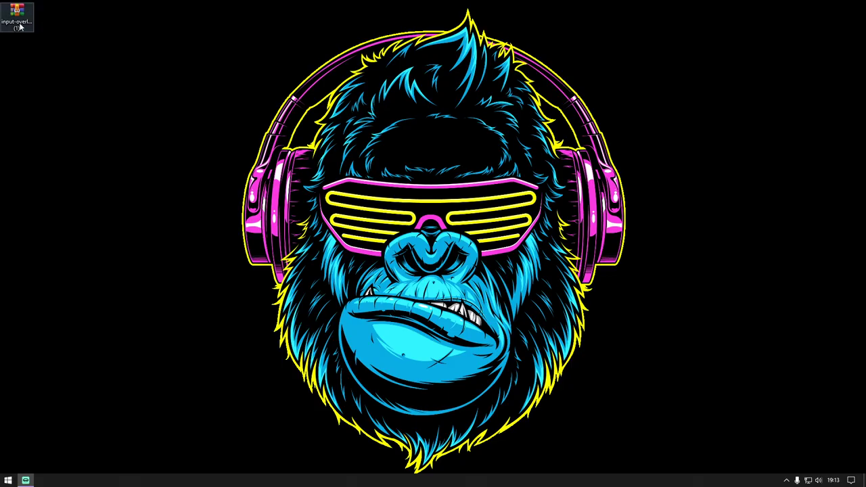
right_click(21, 27)
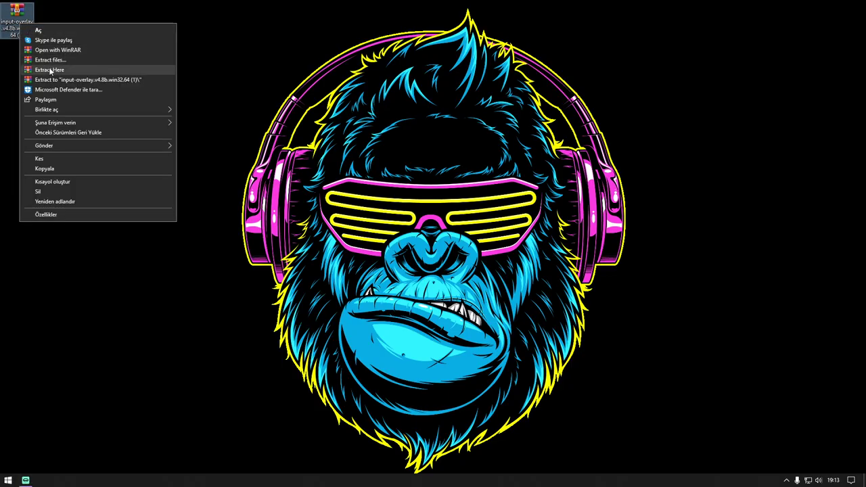
left_click(60, 79)
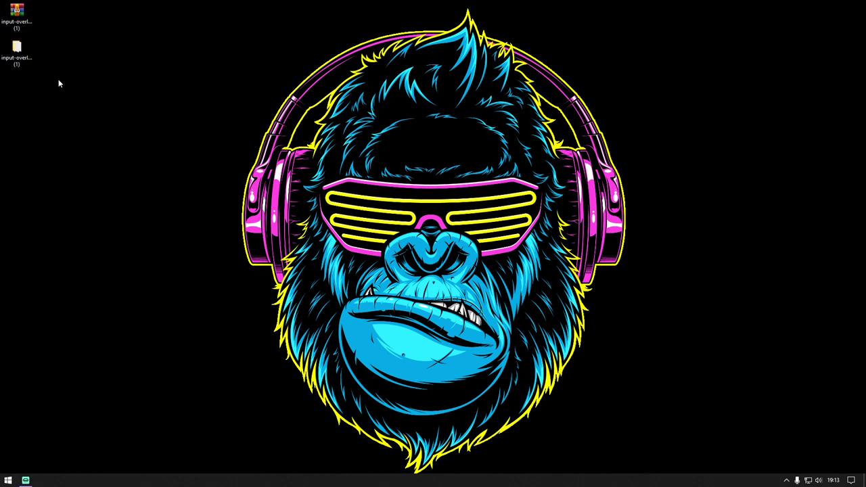
Step: Open the extracted input-overlay folder from the desktop and move its window aside to make room for a second one
double_click(19, 55)
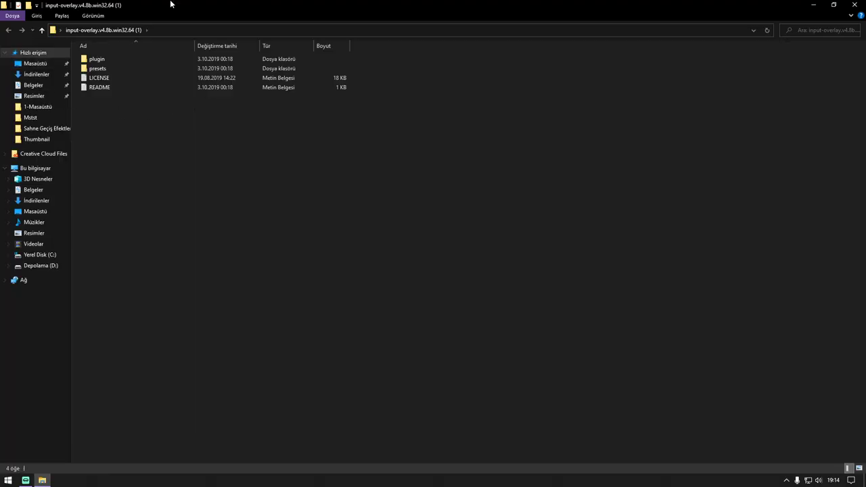
left_click_drag(181, 12, 419, 52)
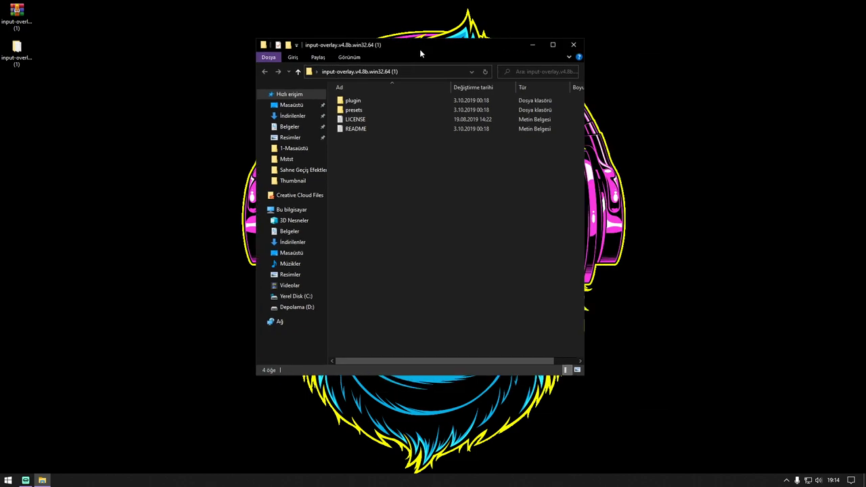
left_click(367, 112)
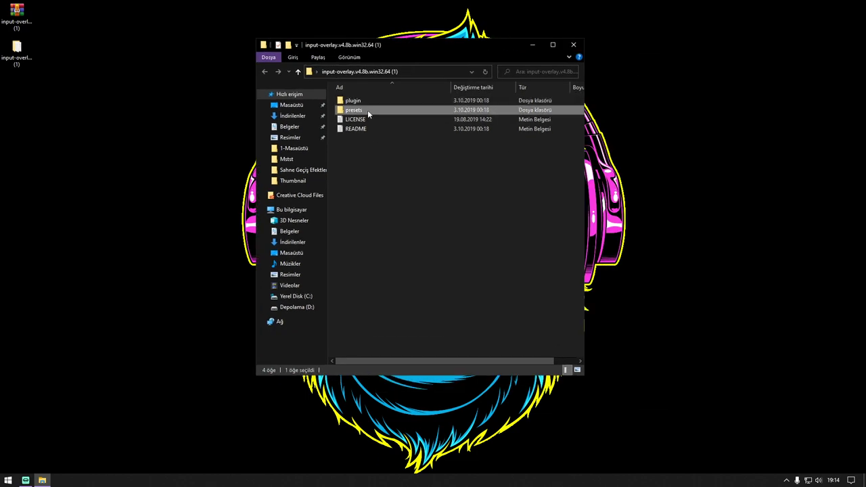
left_click_drag(420, 44, 643, 29)
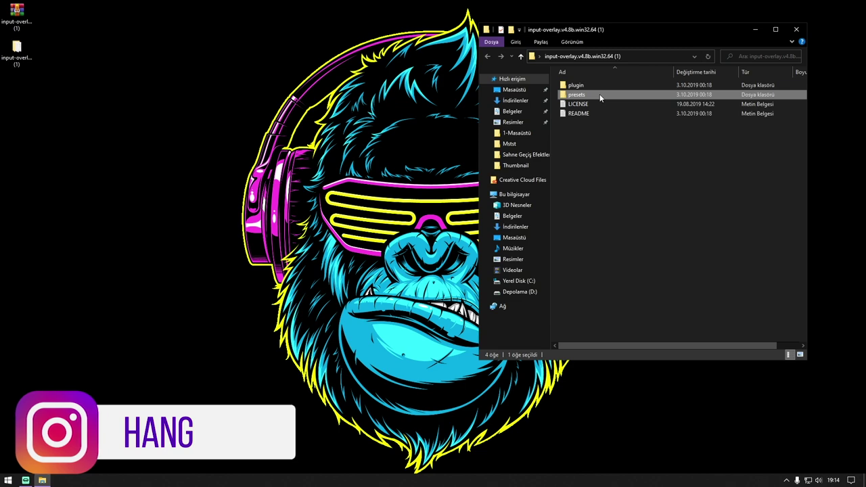
Step: Open a second File Explorer window beside the first and go to C:\Program Files\obs-studio
left_click(12, 482)
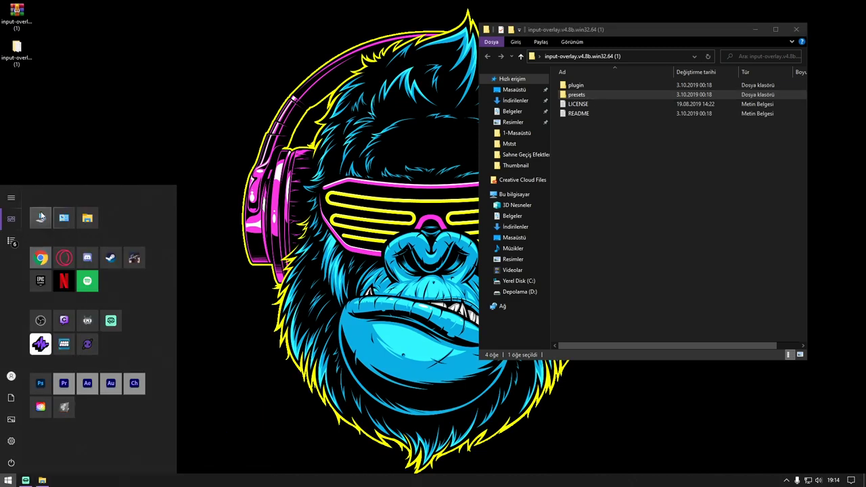
left_click(95, 212)
left_click_drag(626, 48, 218, 39)
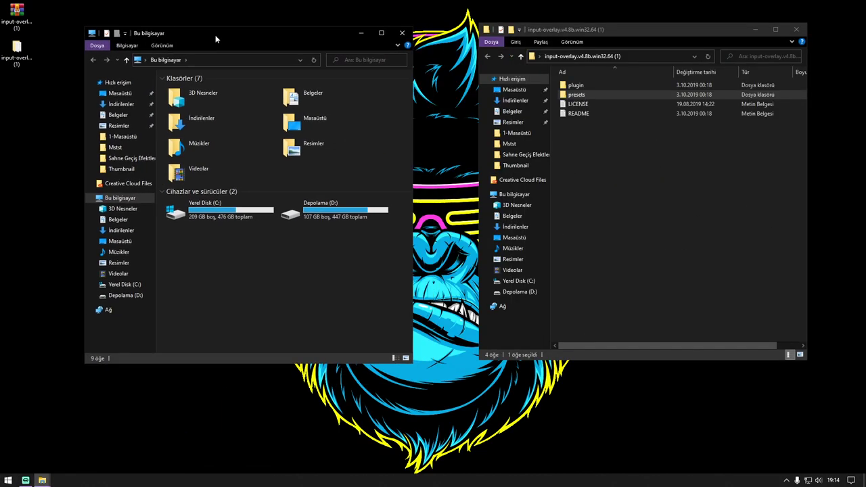
double_click(188, 213)
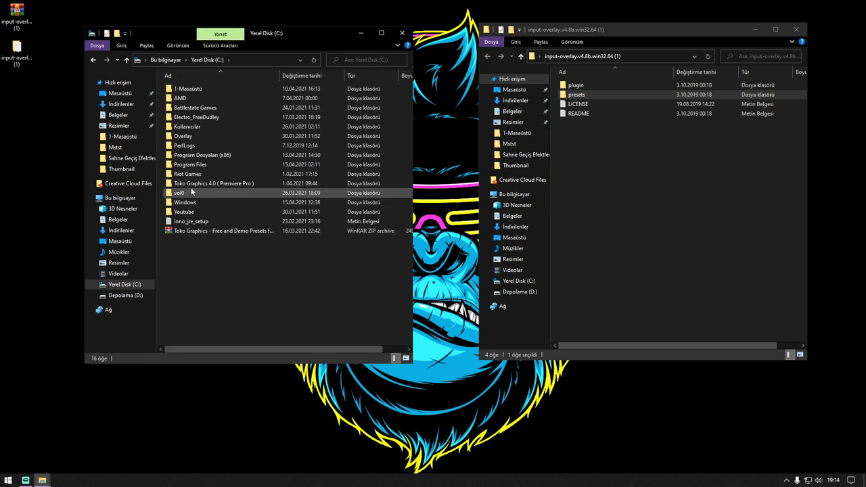
double_click(193, 163)
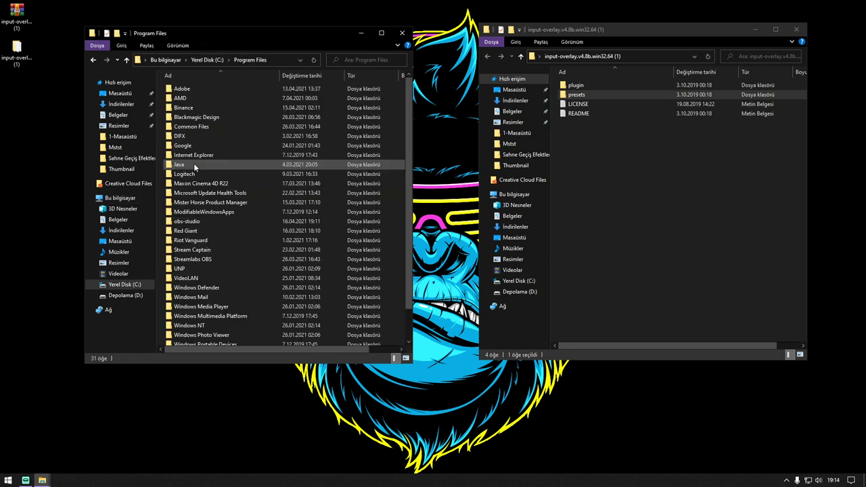
double_click(196, 222)
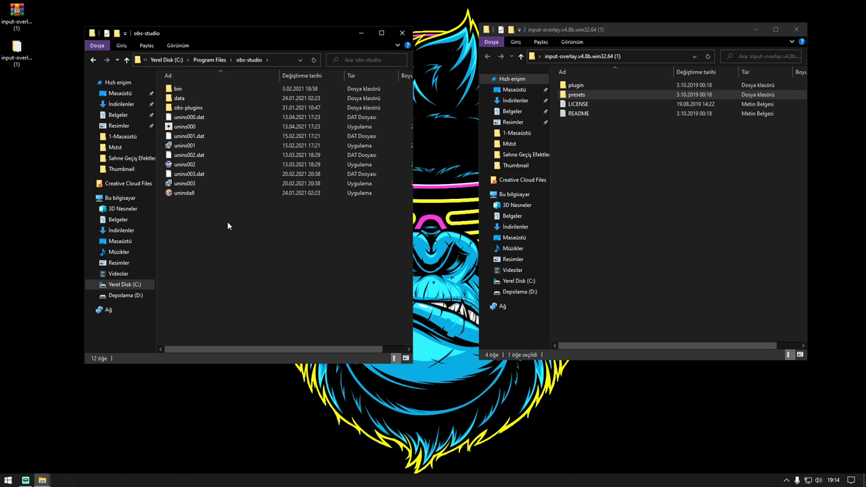
Step: Copy the data and obs-plugins folders from the plugin folder into obs-studio, replacing the existing files
left_click(597, 142)
double_click(575, 86)
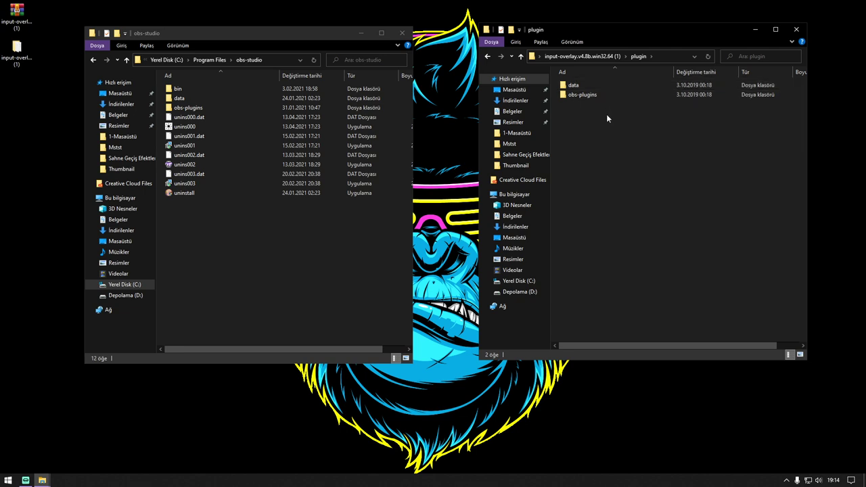
left_click(601, 95)
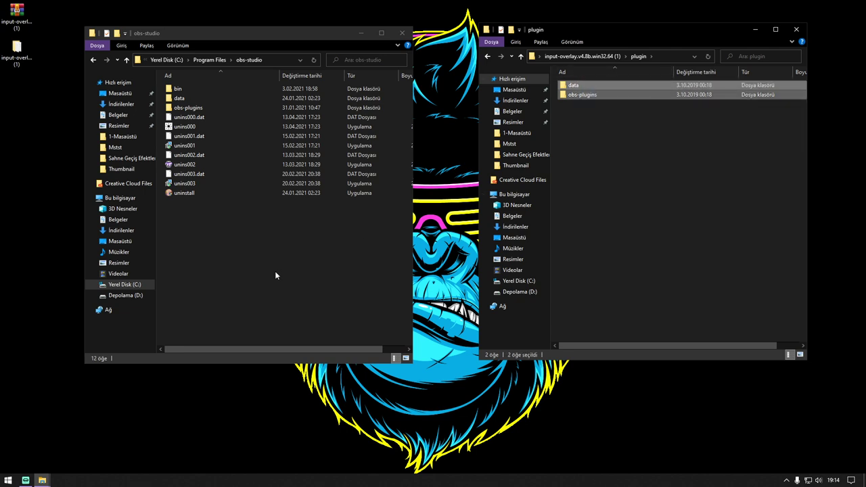
left_click(249, 282)
key("ctrl+v")
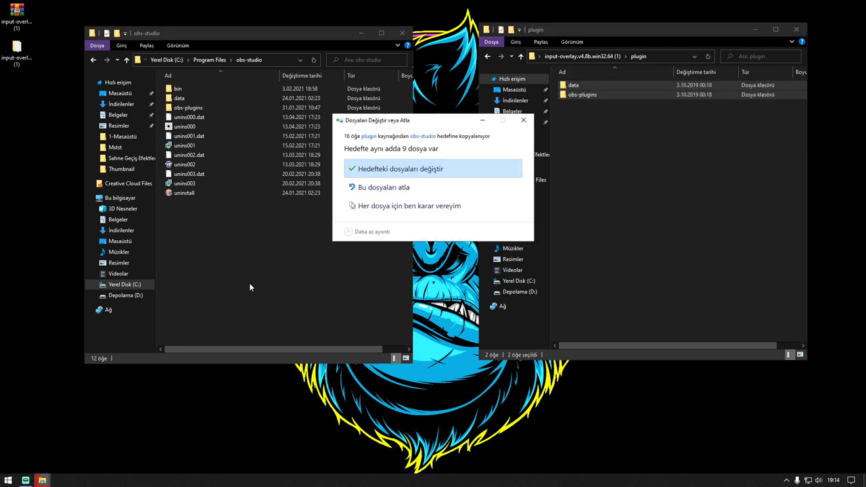
left_click(455, 174)
left_click(404, 197)
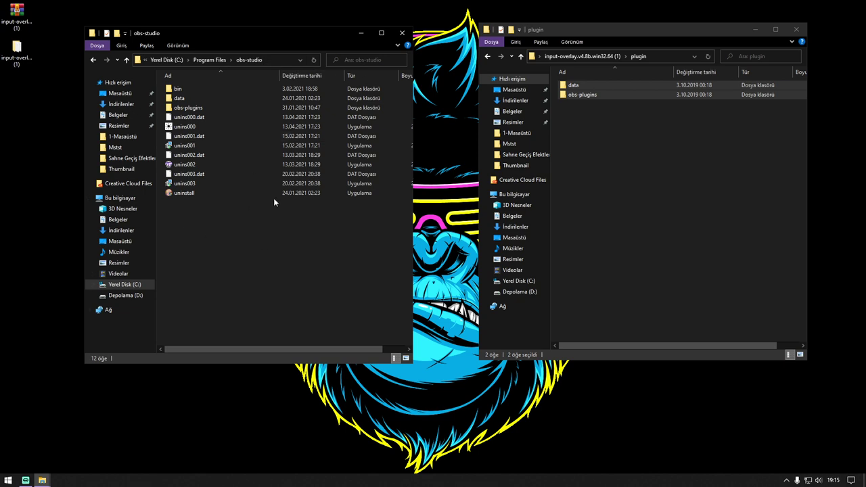
Step: Create a folder named "Keyboard & Mouse" in obs-studio and open it
right_click(227, 249)
mouse_move(247, 360)
left_click(336, 358)
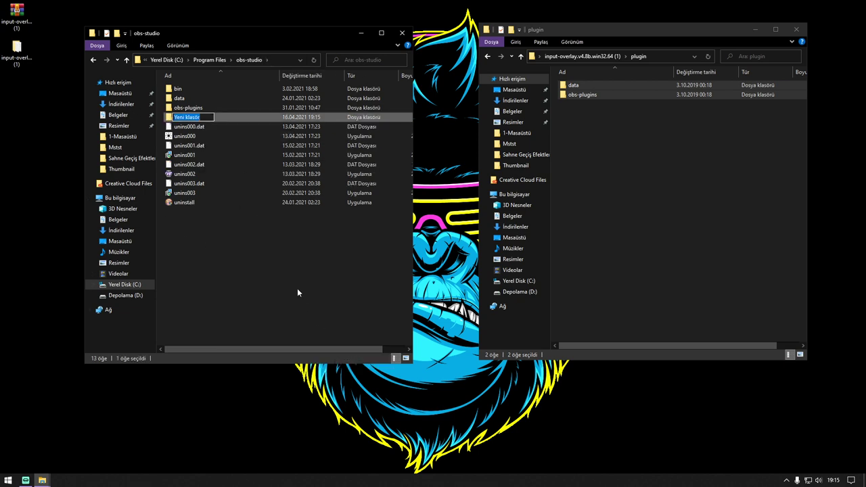
type("Keyboard & Mouse")
key("Return")
key("Return")
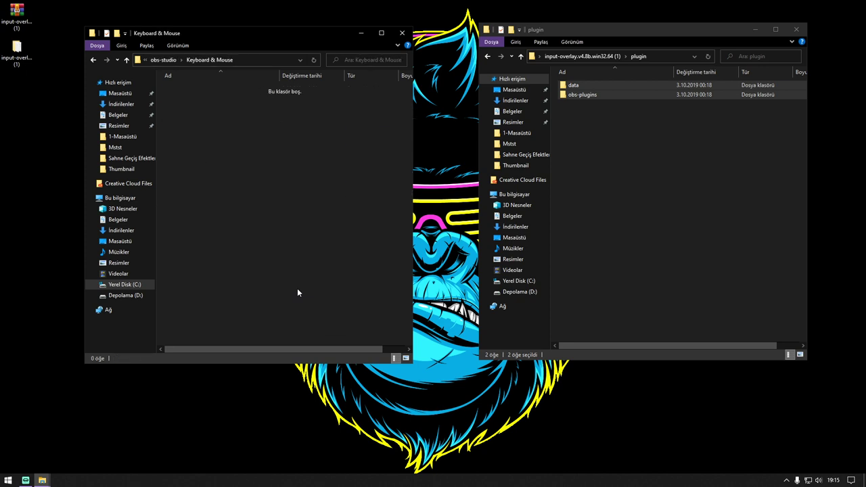
Step: Go to the presets folder of the extracted download and extract the wasd archive into its own folder
left_click(544, 69)
left_click(521, 57)
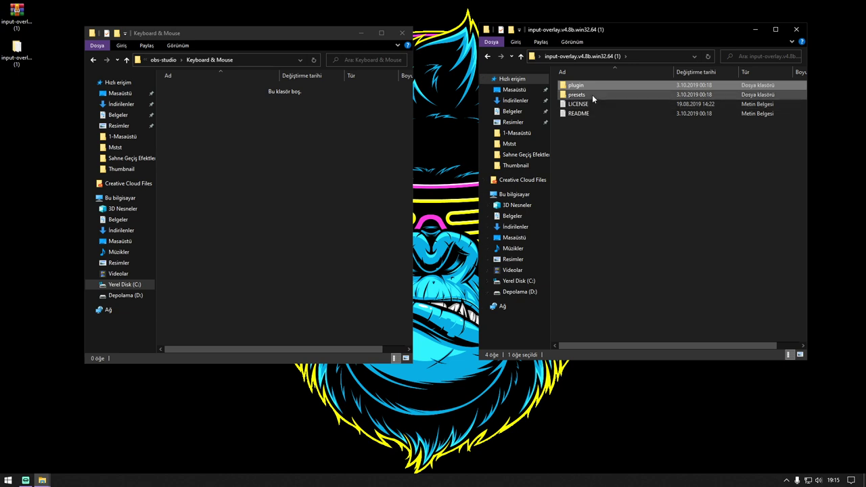
double_click(592, 95)
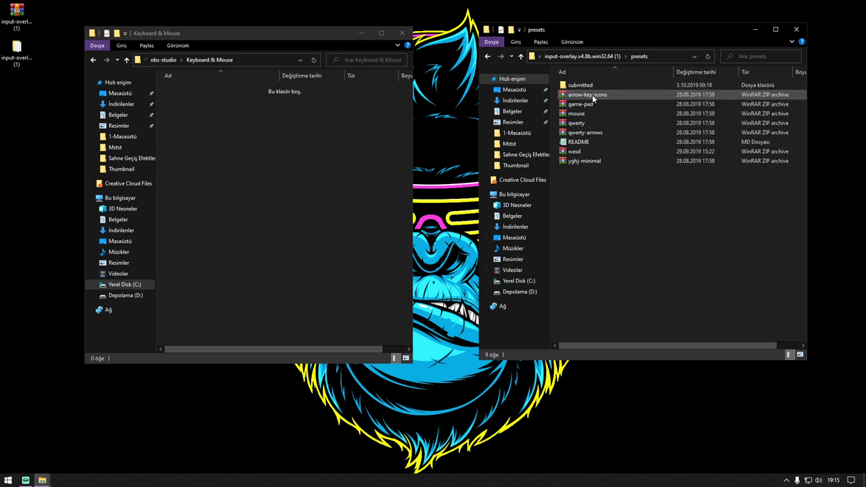
left_click(581, 155)
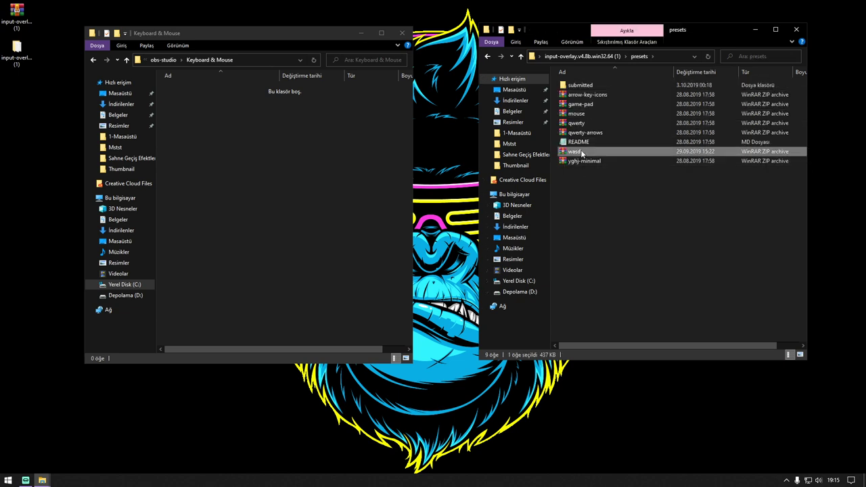
right_click(581, 155)
left_click(626, 207)
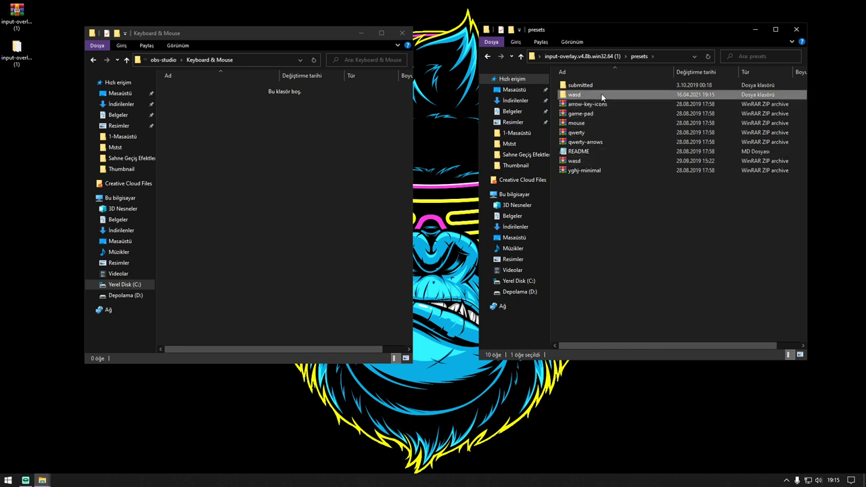
Step: Move the extracted wasd folder into Keyboard & Mouse and check its contents
left_click_drag(601, 95, 220, 159)
key("Return")
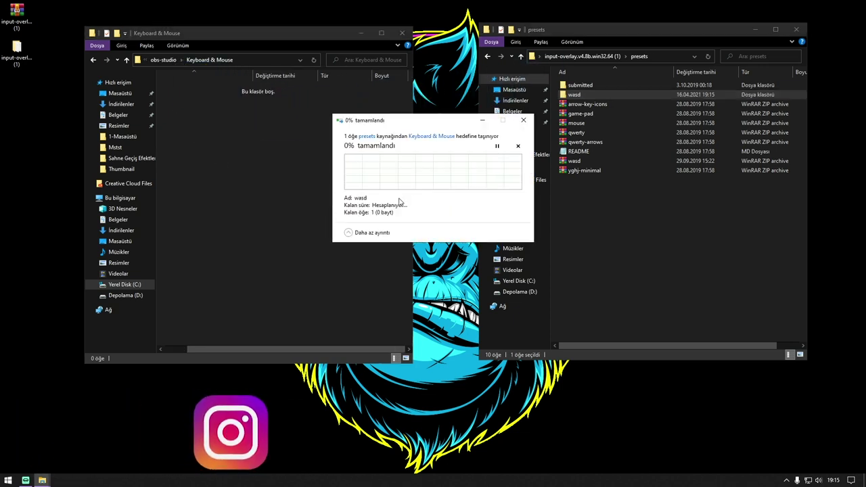
double_click(179, 89)
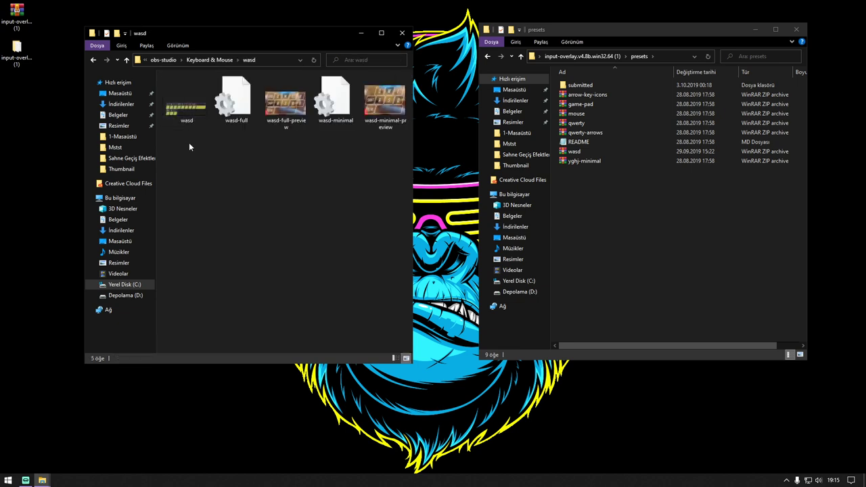
key("alt+Left")
Step: Extract the mouse archive in the presets folder into a folder named mouse
left_click(584, 114)
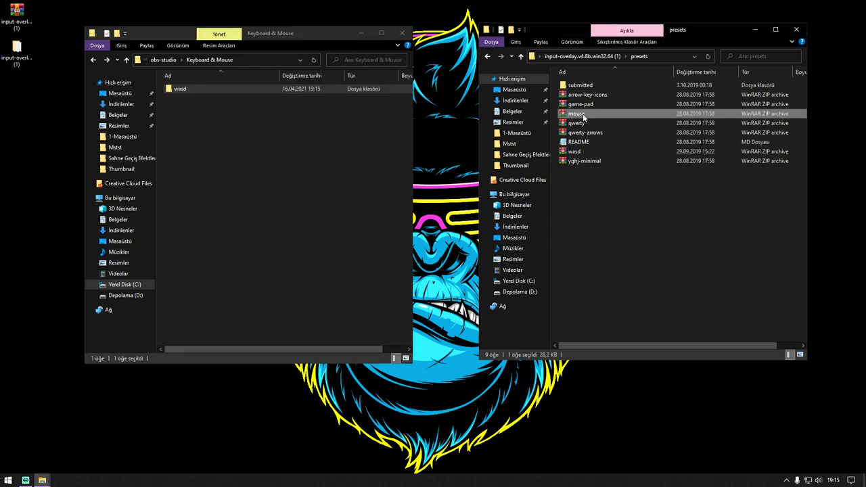
right_click(581, 115)
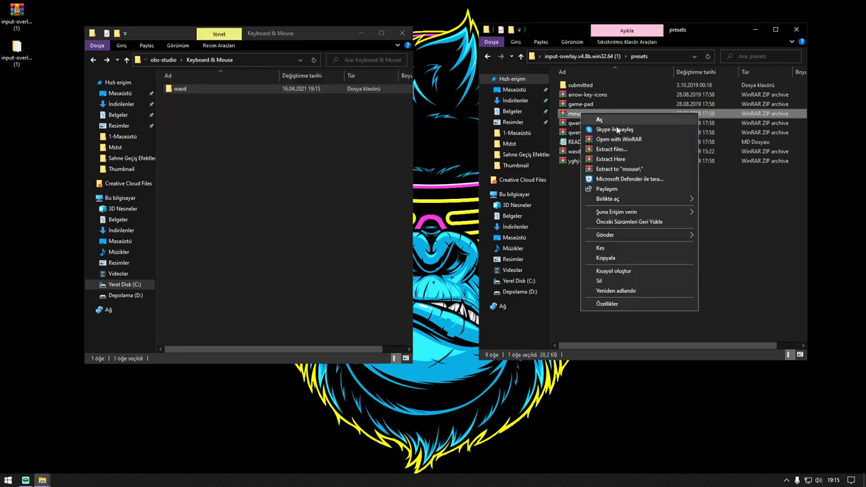
left_click(615, 170)
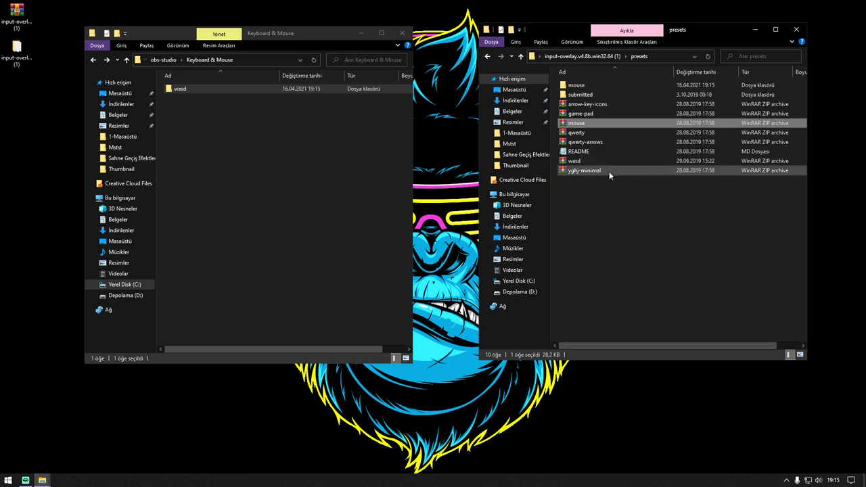
Step: Move the extracted mouse folder into Keyboard & Mouse with administrator permission and close both File Explorer windows
left_click(582, 87)
left_click_drag(600, 84, 290, 164)
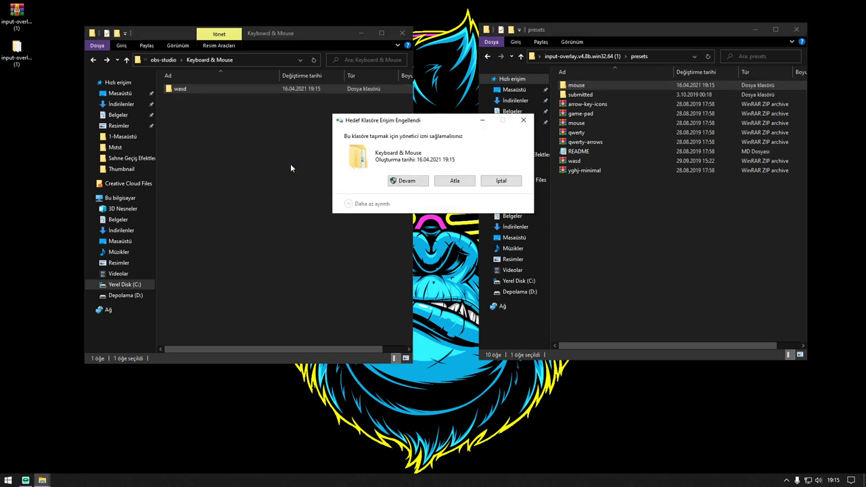
left_click(406, 180)
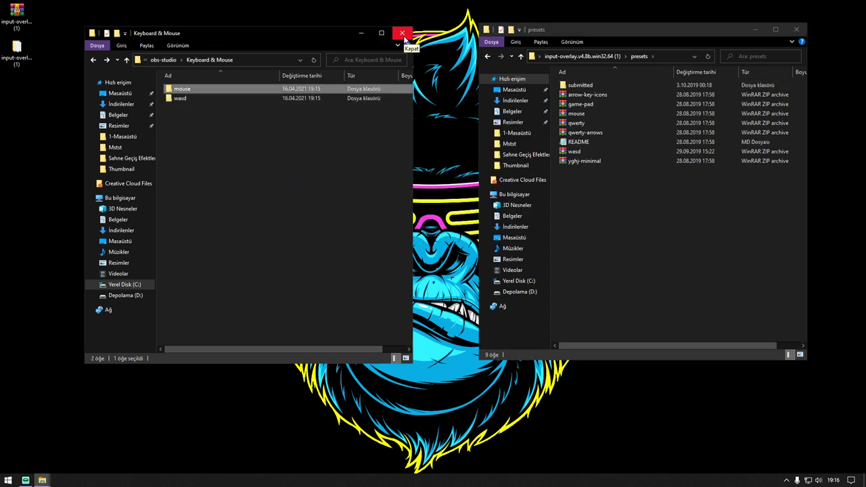
left_click(403, 34)
left_click(795, 34)
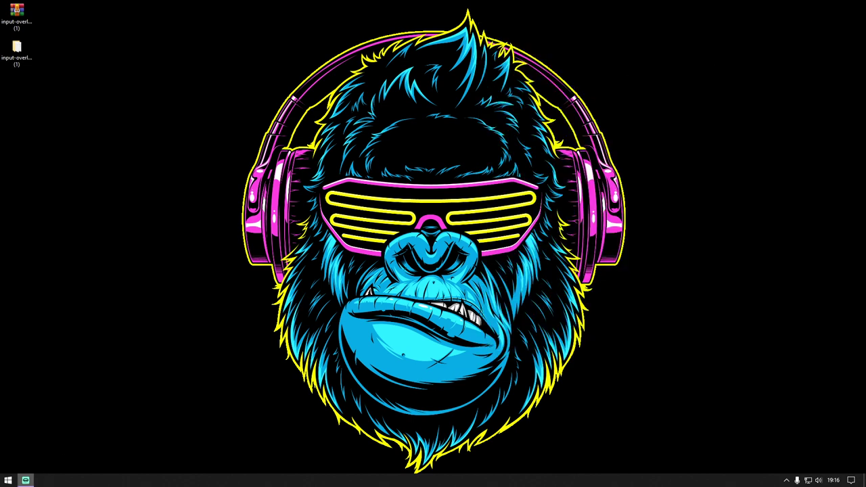
Step: Launch OBS Studio and add a new Input Overlay source named "Keyboard" to the Just Chat scene
left_click(9, 480)
left_click(40, 321)
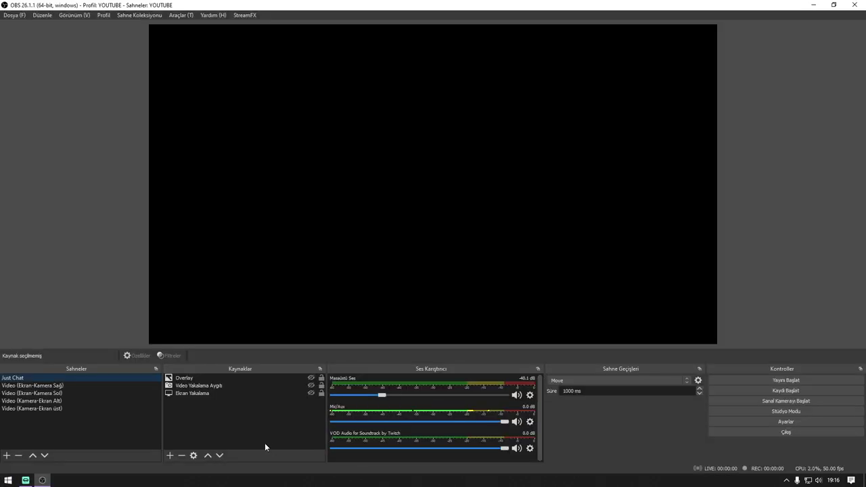
right_click(199, 408)
mouse_move(209, 416)
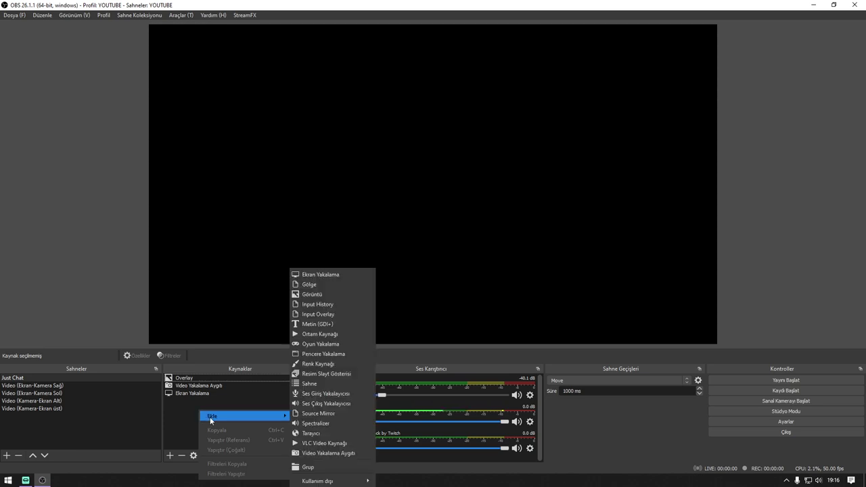
left_click(343, 314)
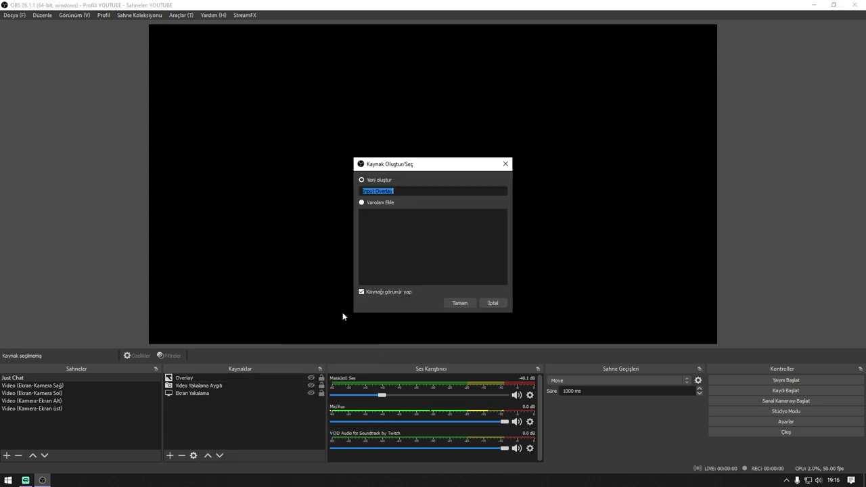
type("Keyboard")
left_click(455, 303)
Step: Load wasd.png from the obs-studio Keyboard & Mouse\wasd folder as the Keyboard source's overlay image
left_click(570, 339)
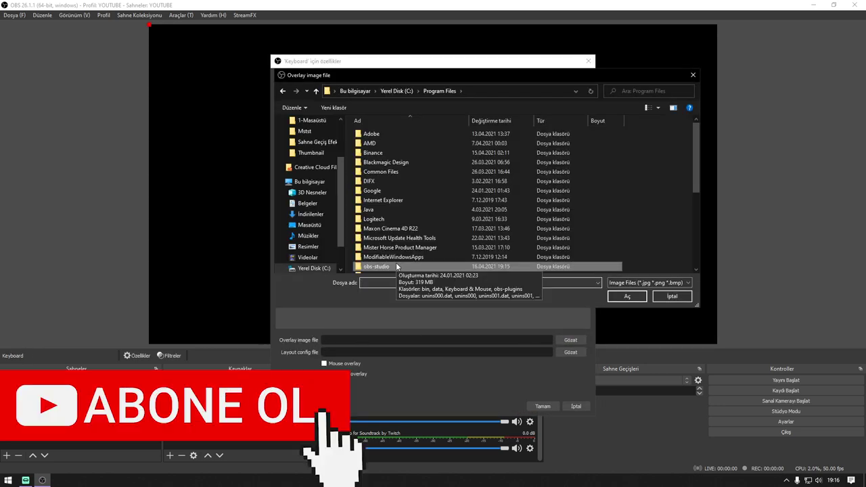
double_click(376, 266)
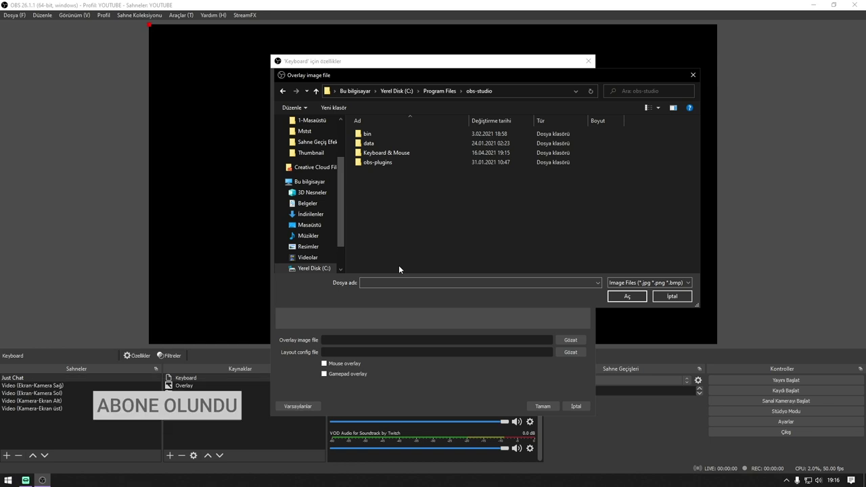
double_click(389, 153)
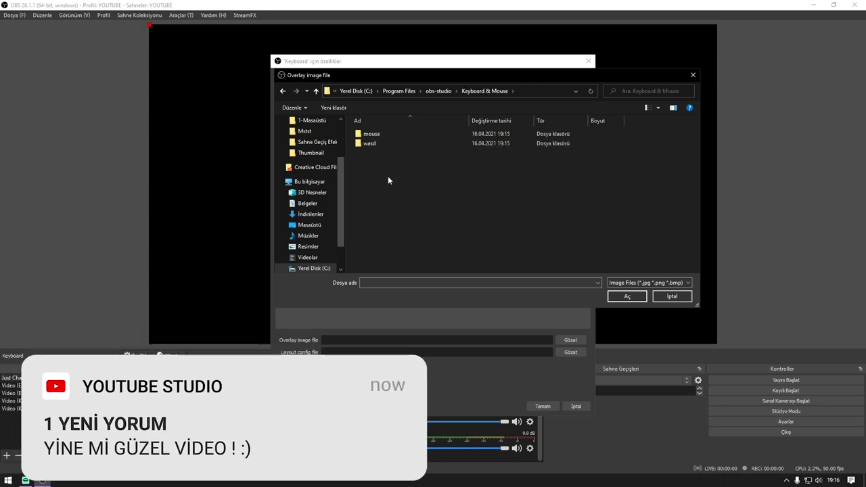
left_click(379, 143)
double_click(380, 143)
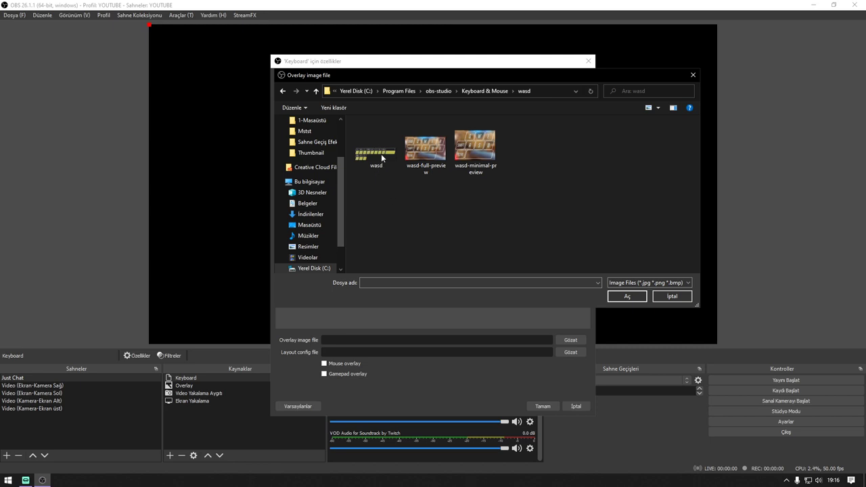
double_click(371, 156)
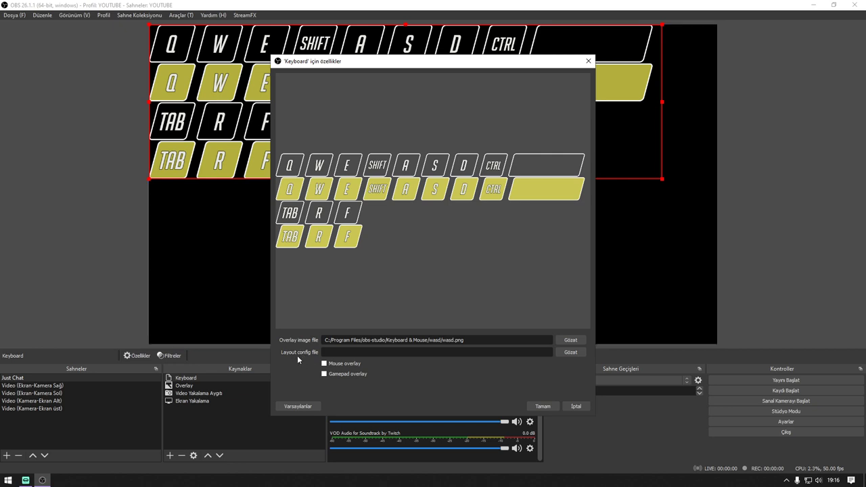
Step: Apply the wasd-minimal layout config to the Keyboard source and place it, slightly reduced, in the canvas's lower-left corner
left_click(564, 351)
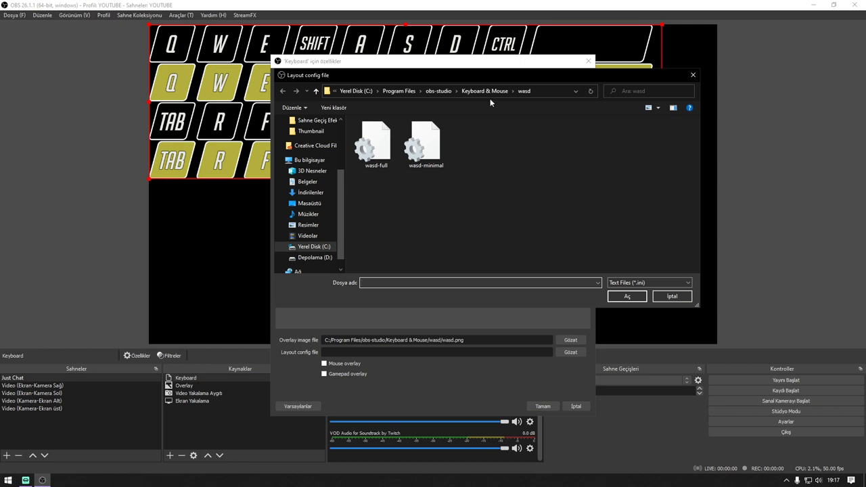
left_click(425, 146)
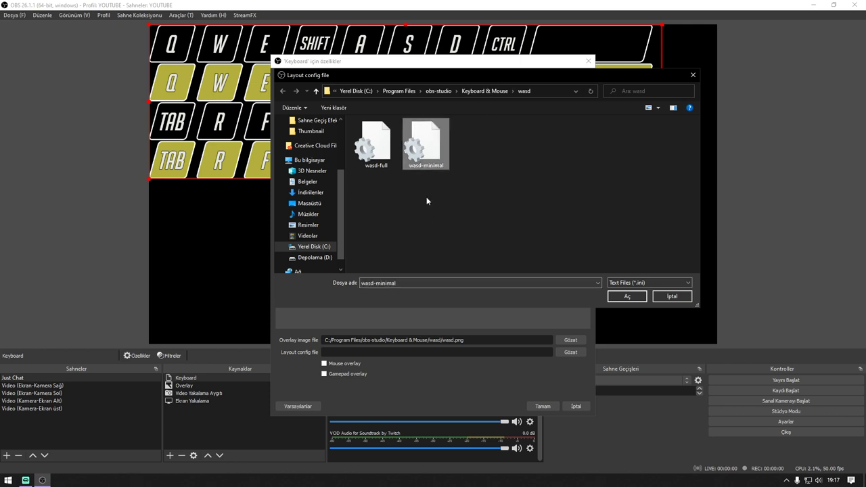
double_click(427, 163)
left_click(543, 406)
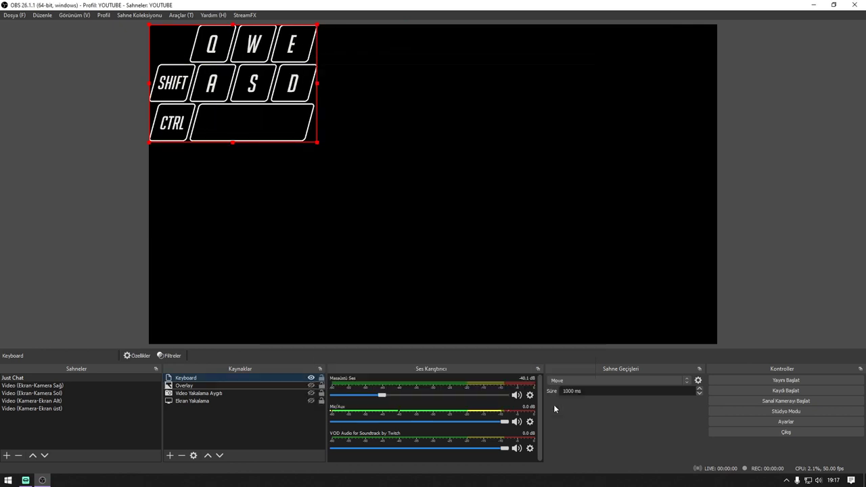
left_click_drag(312, 27, 309, 231)
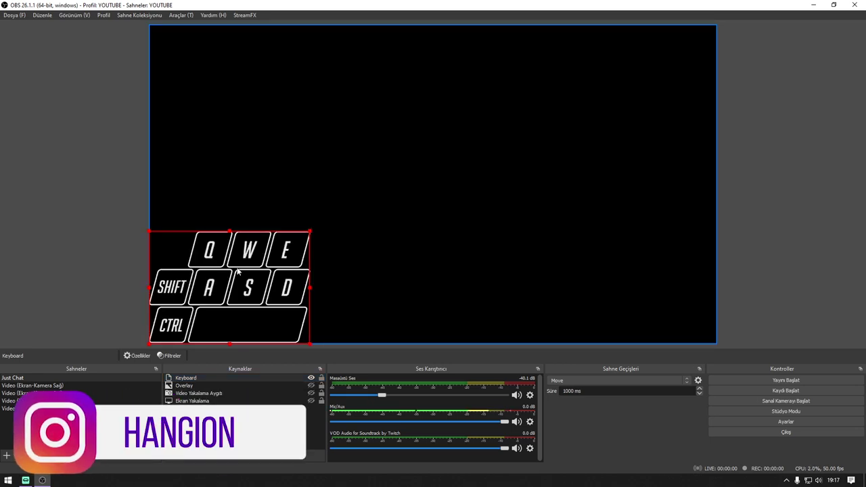
Step: Test the keyboard overlay's response to Space, A, W, E, Q, Shift, Ctrl and D
key("space")
key("space")
key("space")
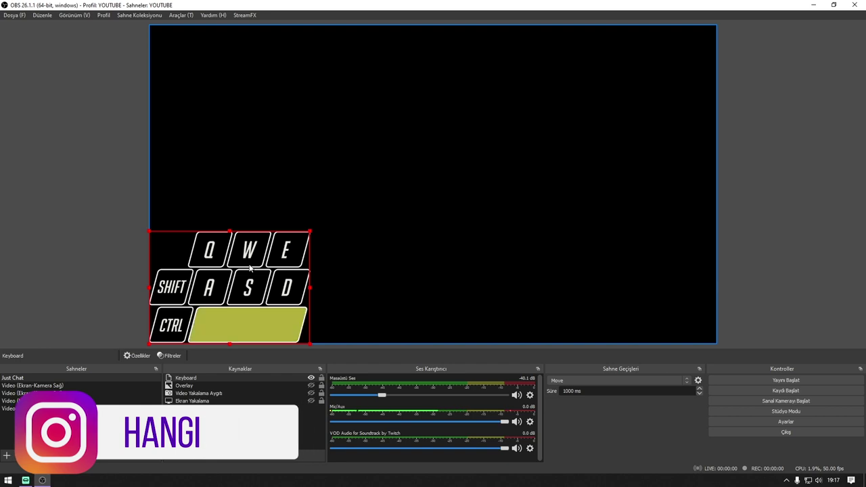
key("a")
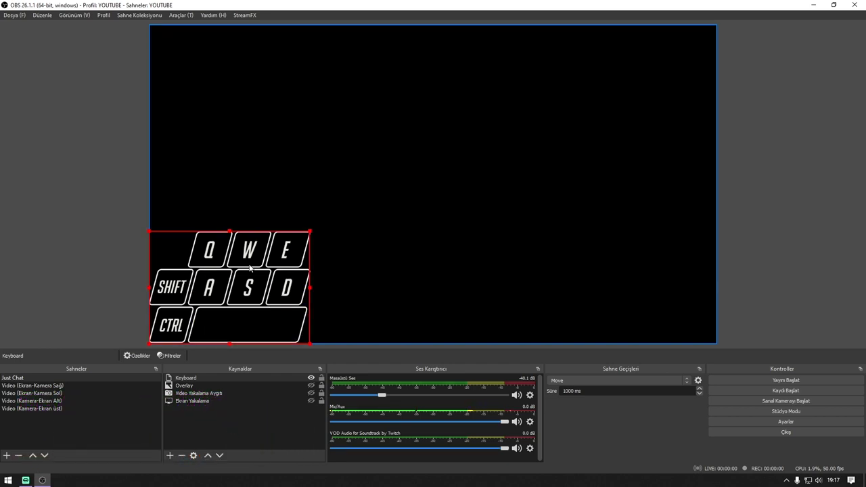
key("w")
key("e")
key("q")
key("shift")
key("ctrl")
key("ctrl")
key("shift")
key("w")
key("d")
key("a")
Step: Add a new Input Overlay source named "Mouse" to the Just Chat scene
left_click(199, 429)
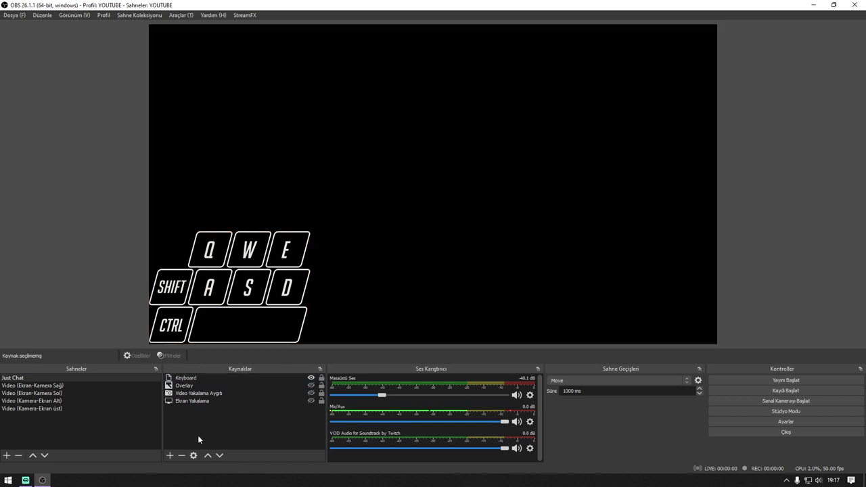
right_click(197, 435)
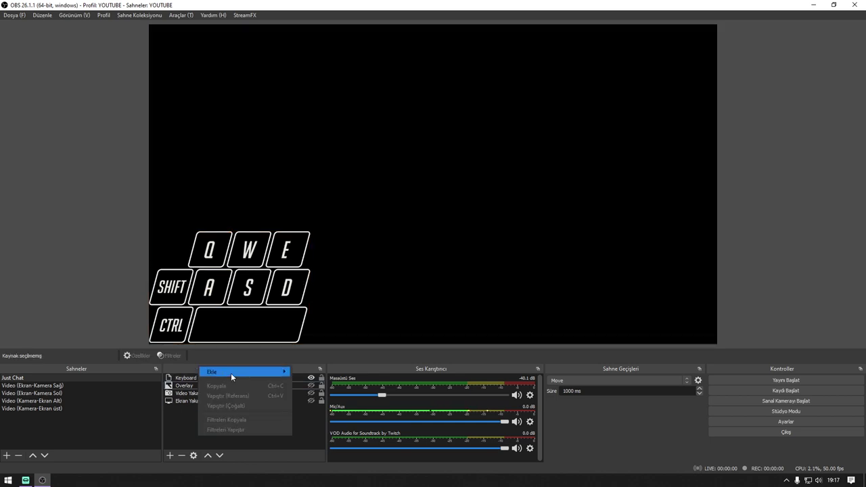
mouse_move(230, 373)
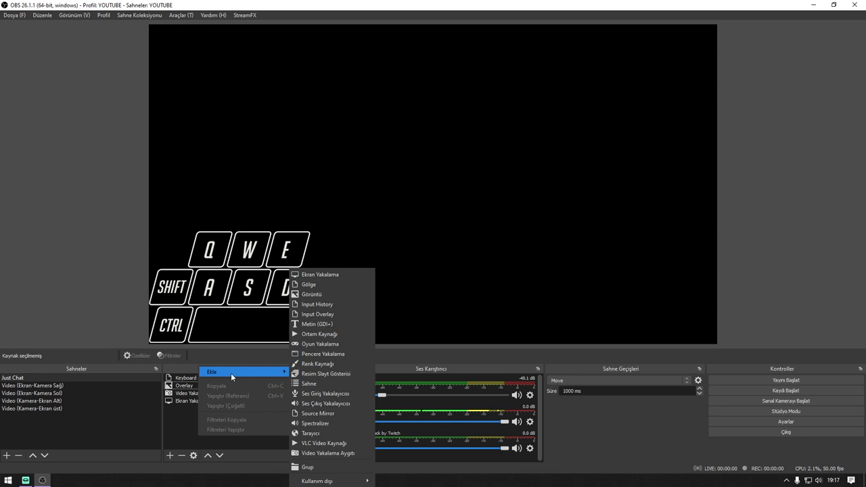
left_click(332, 315)
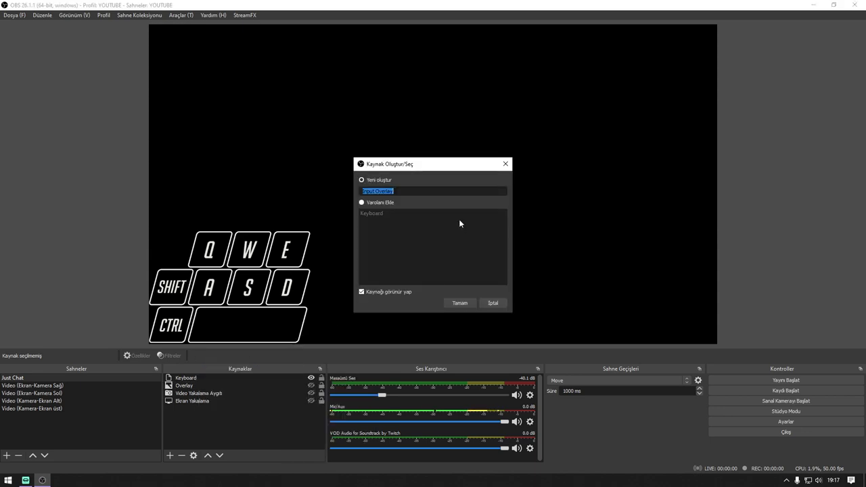
type("Mouse")
left_click(468, 303)
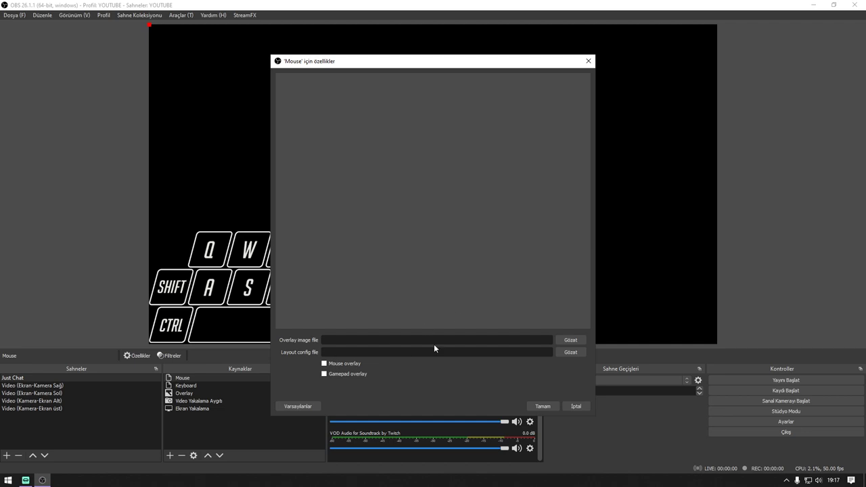
Step: Load mouse-new.png from the Keyboard & Mouse\mouse folder as the Mouse source's overlay image
left_click(560, 341)
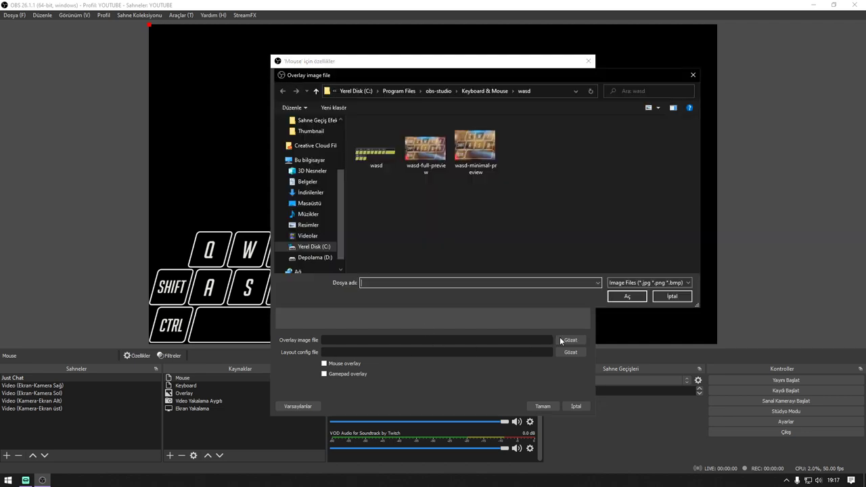
left_click(317, 91)
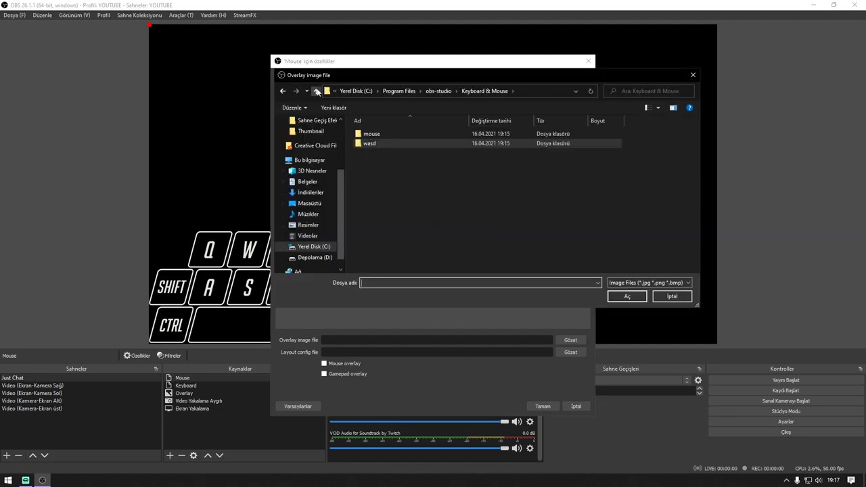
double_click(372, 133)
double_click(376, 162)
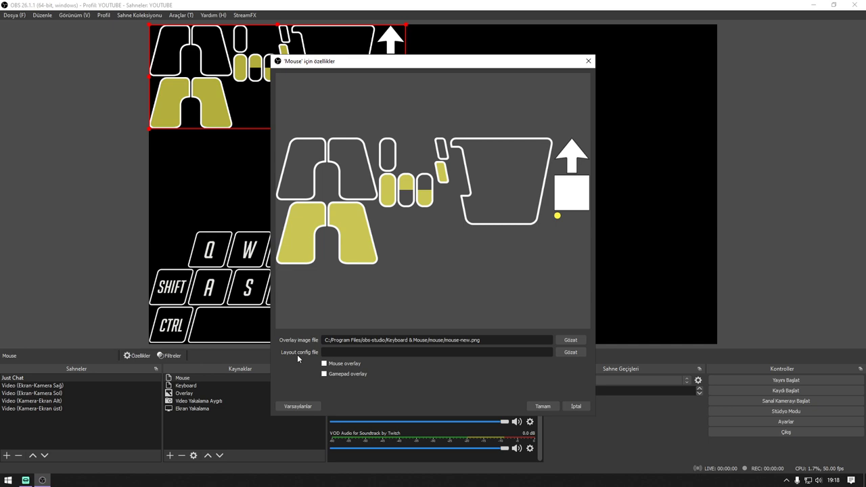
Step: Try the mouse-arrow-movement layout config with scrolling and a left click, and try the mouse-dot-movement config
left_click(566, 352)
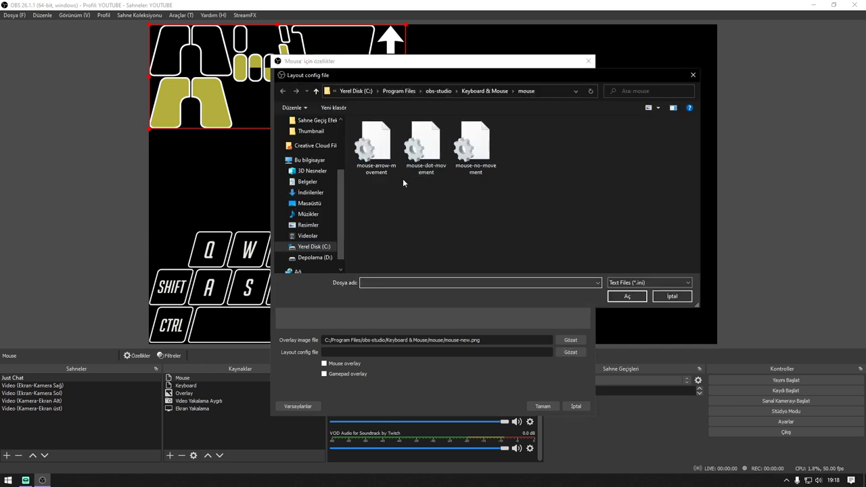
double_click(371, 174)
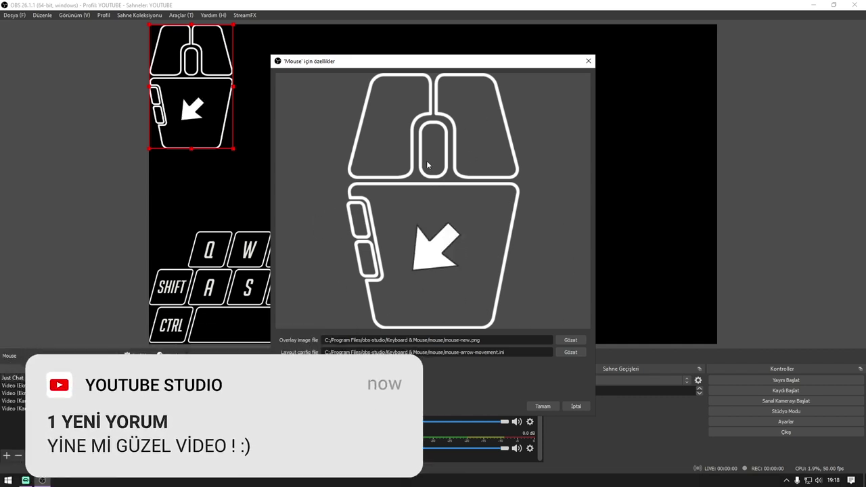
scroll(427, 164, "down", 10)
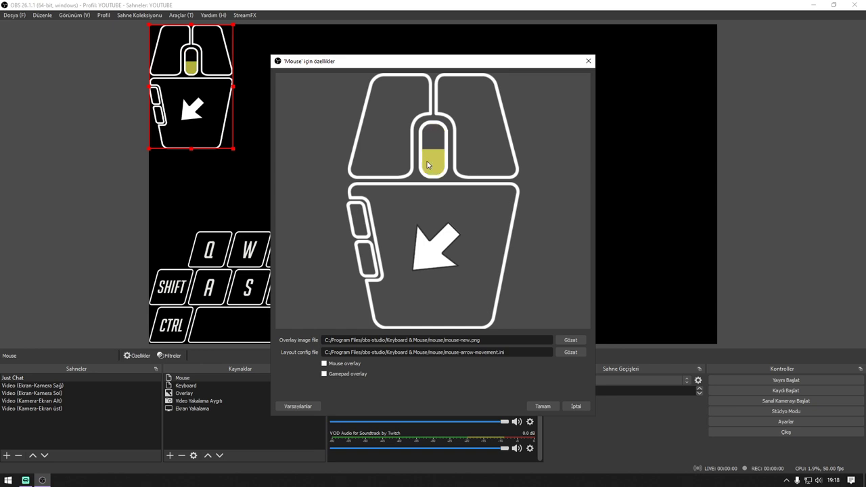
scroll(427, 164, "down", 5)
left_click(427, 164)
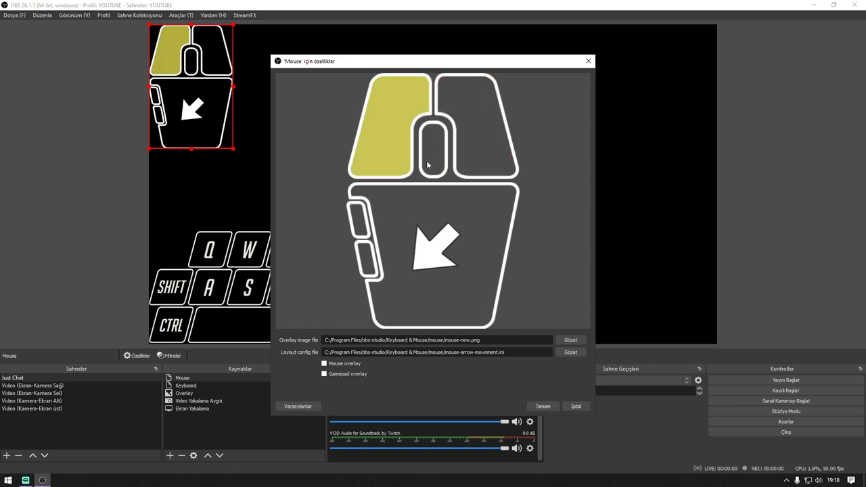
left_click(570, 353)
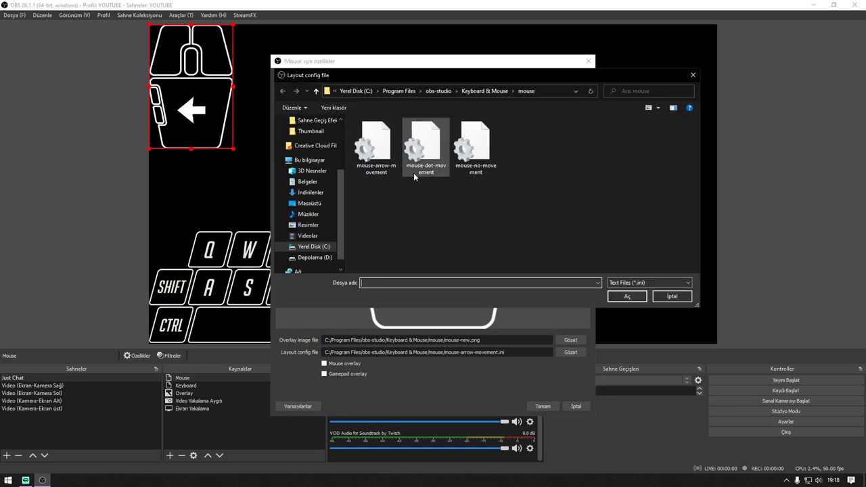
double_click(430, 170)
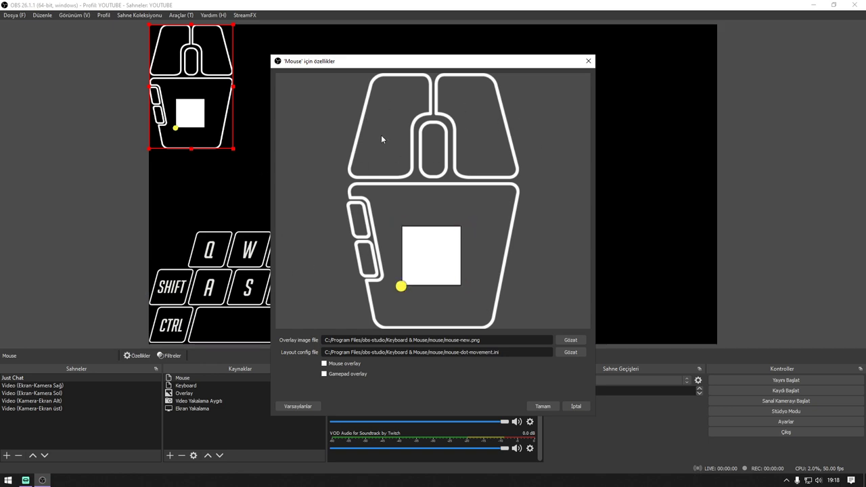
Step: Set the Mouse source's layout config to mouse-no-movement, test its mouse buttons and accept the properties
left_click(561, 353)
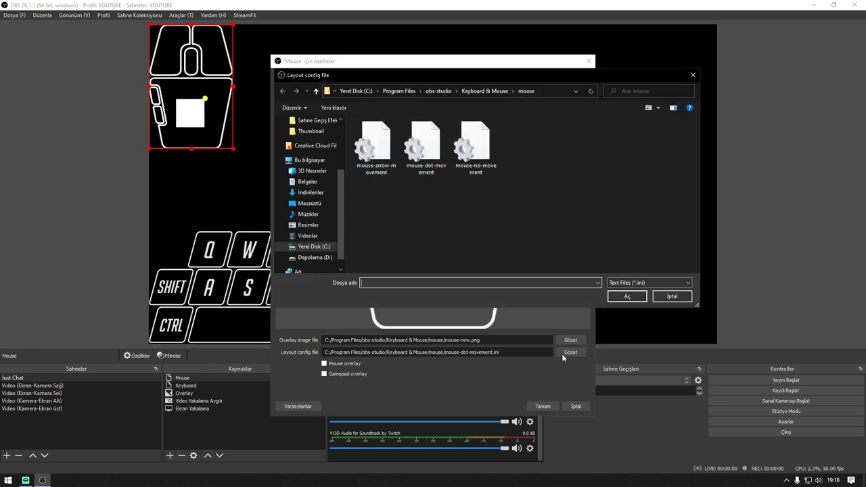
double_click(488, 155)
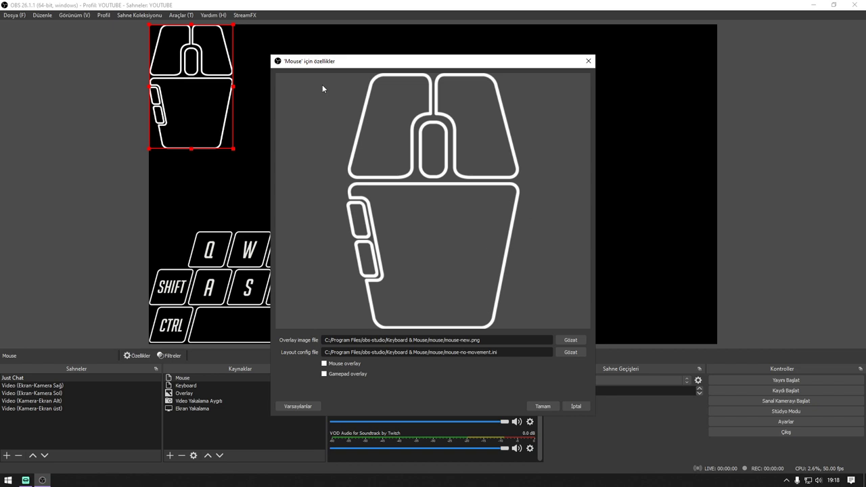
middle_click(490, 209)
left_click(453, 240)
left_click(453, 240)
left_click(453, 241)
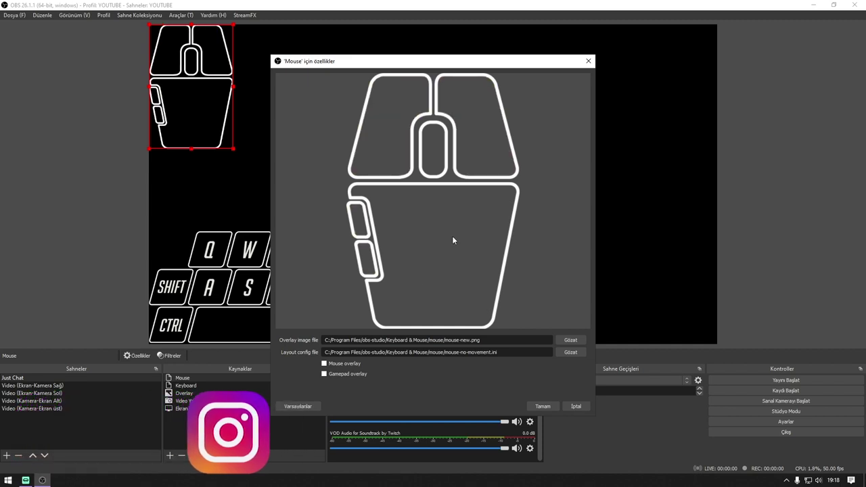
right_click(453, 238)
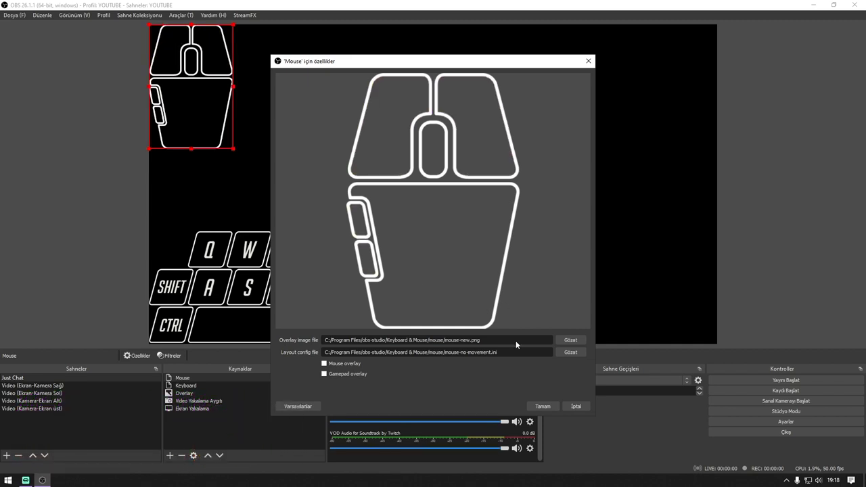
left_click(539, 408)
Step: Place the mouse overlay directly right of the keyboard overlay and scale it down to about the same height
left_click_drag(195, 75, 369, 271)
left_click_drag(408, 220, 398, 235)
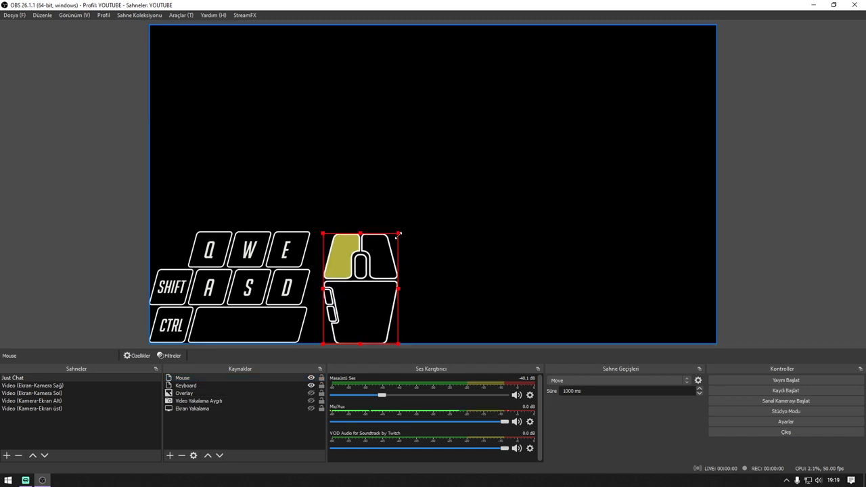
left_click_drag(361, 283, 351, 282)
left_click(65, 228)
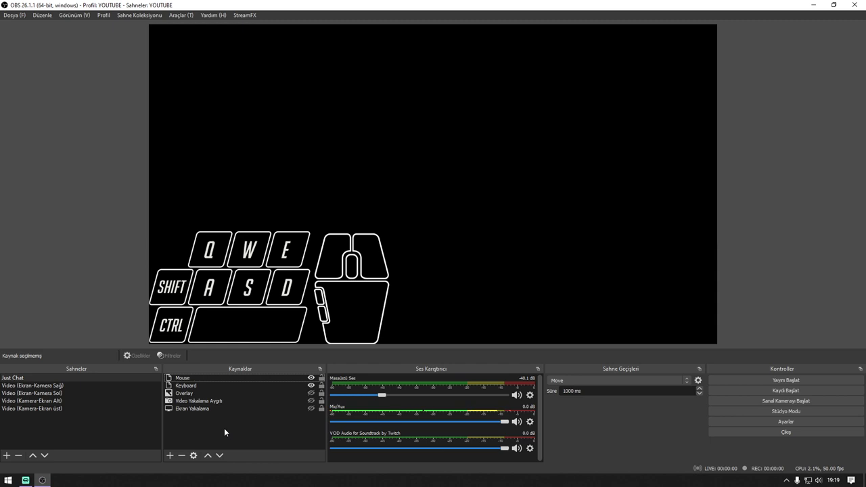
Step: Group the Mouse and Keyboard sources under the name "Keyboard&Mouse" and collapse the group
left_click(192, 385, "shift")
right_click(207, 386)
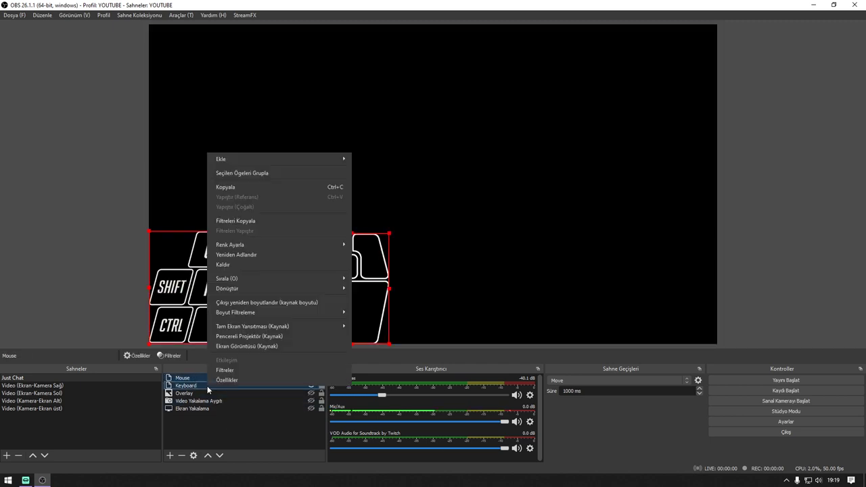
left_click(266, 173)
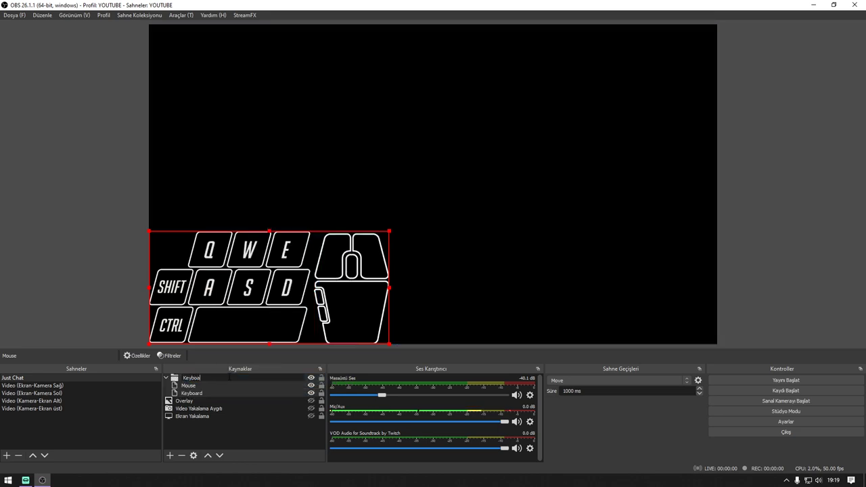
type("Keyboard&Mouse")
key("Return")
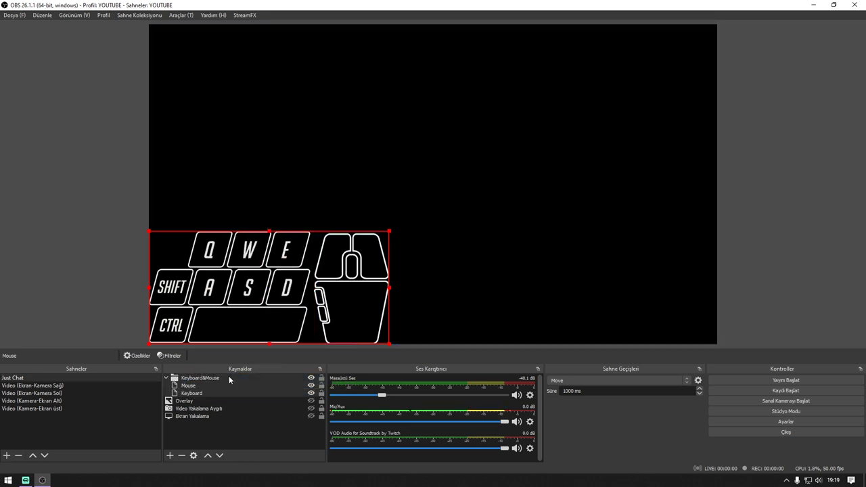
left_click(166, 378)
Step: Shrink the Keyboard&Mouse group to about half size and place it in the canvas's lower-right corner
left_click(67, 259)
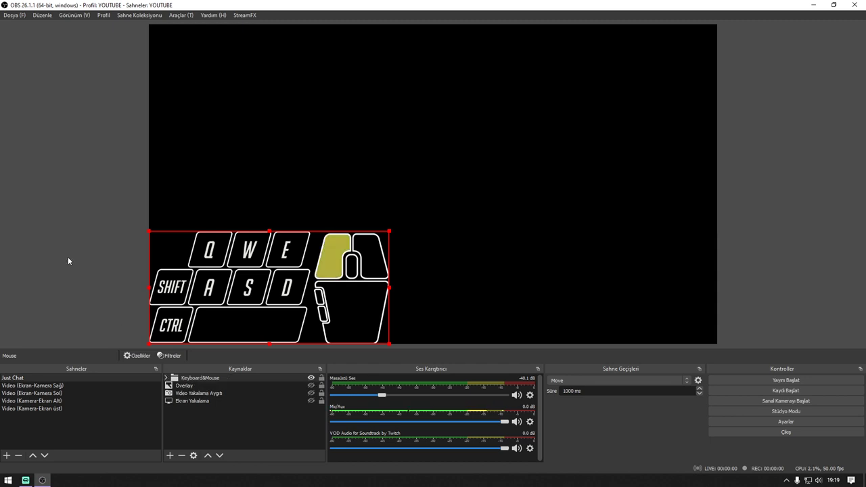
left_click_drag(325, 290, 782, 303)
left_click(780, 301)
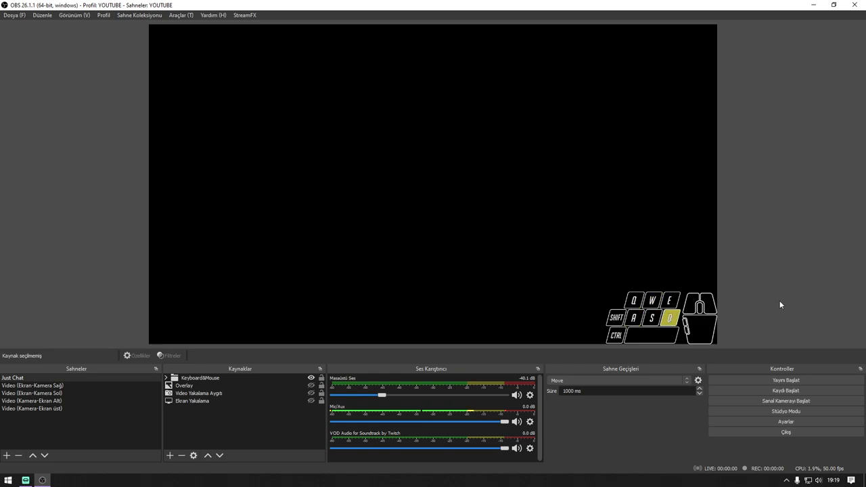